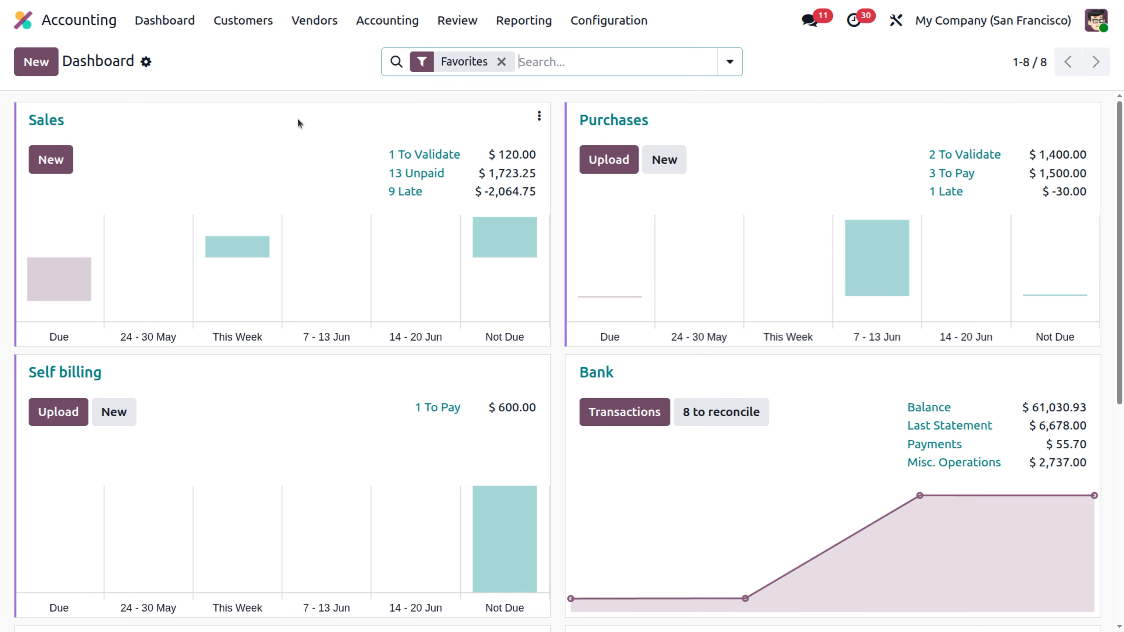
- Review the outstanding accounts assigned to the Bank journal's incoming and outgoing payment methods
{"action": "left_click", "coordinate": [612, 19]}
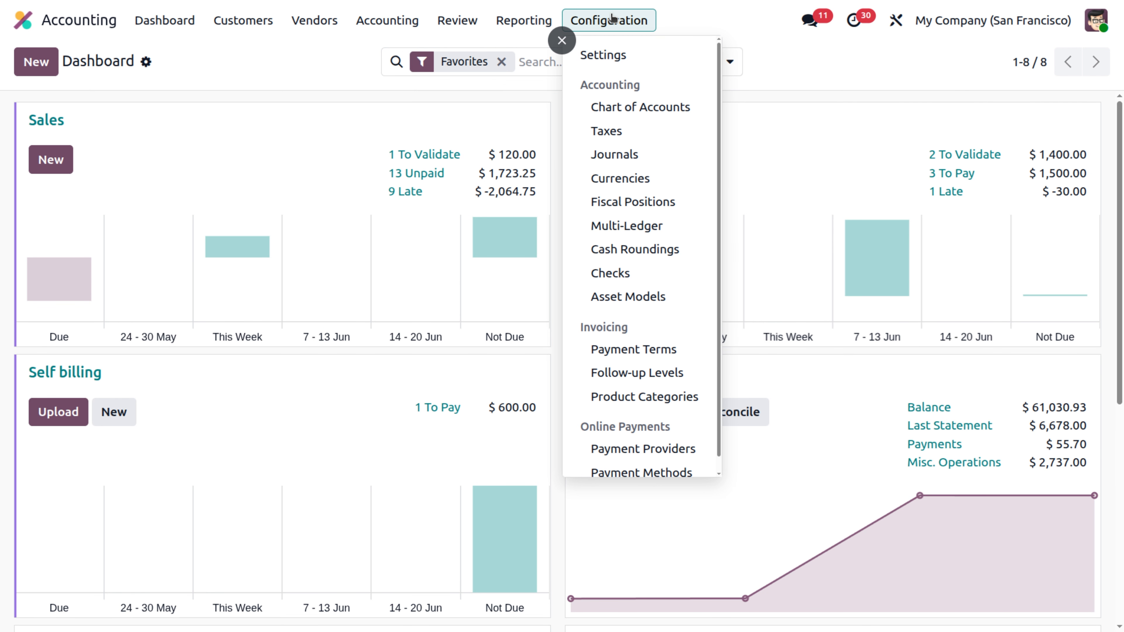
{"action": "left_click", "coordinate": [610, 156]}
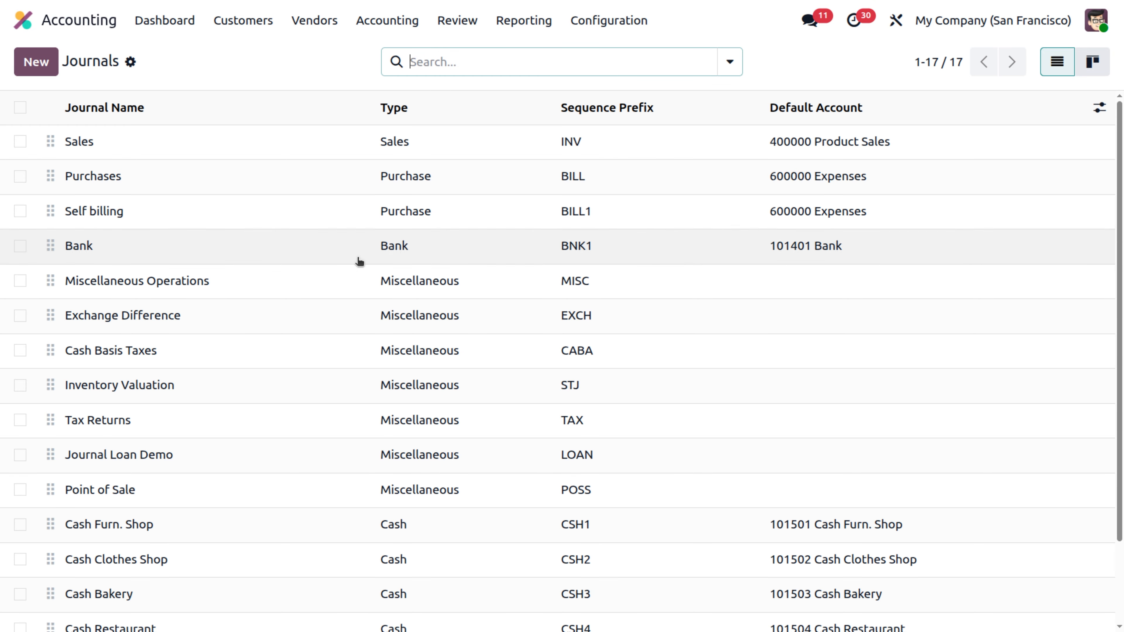
{"action": "left_click", "coordinate": [271, 258]}
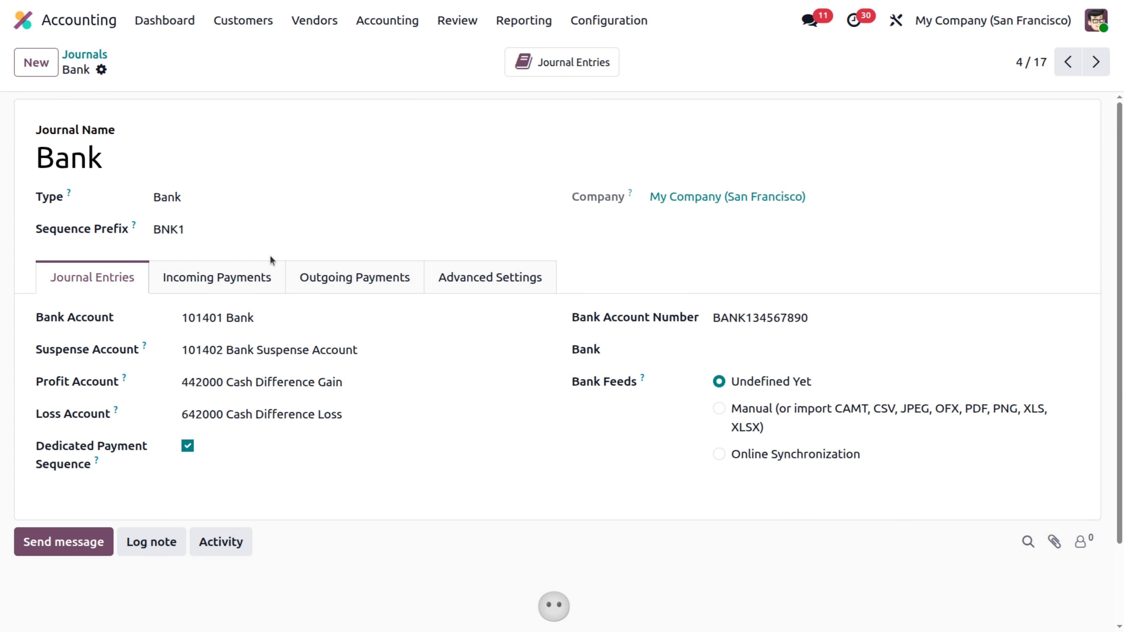
{"action": "left_click", "coordinate": [218, 283]}
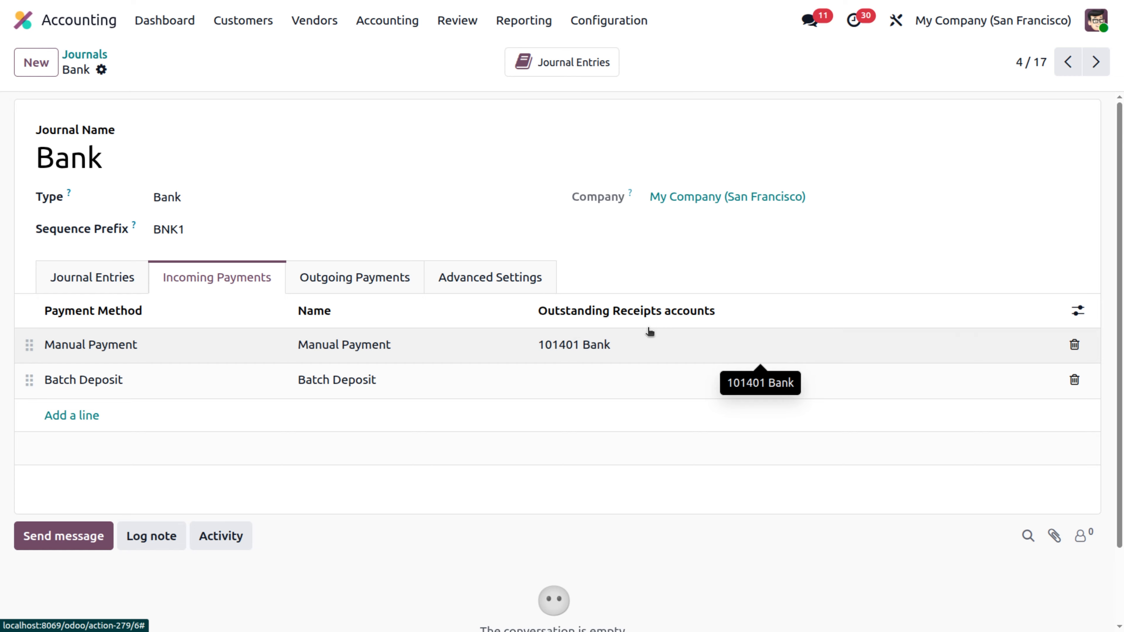
{"action": "left_click", "coordinate": [642, 344]}
{"action": "left_click", "coordinate": [642, 345]}
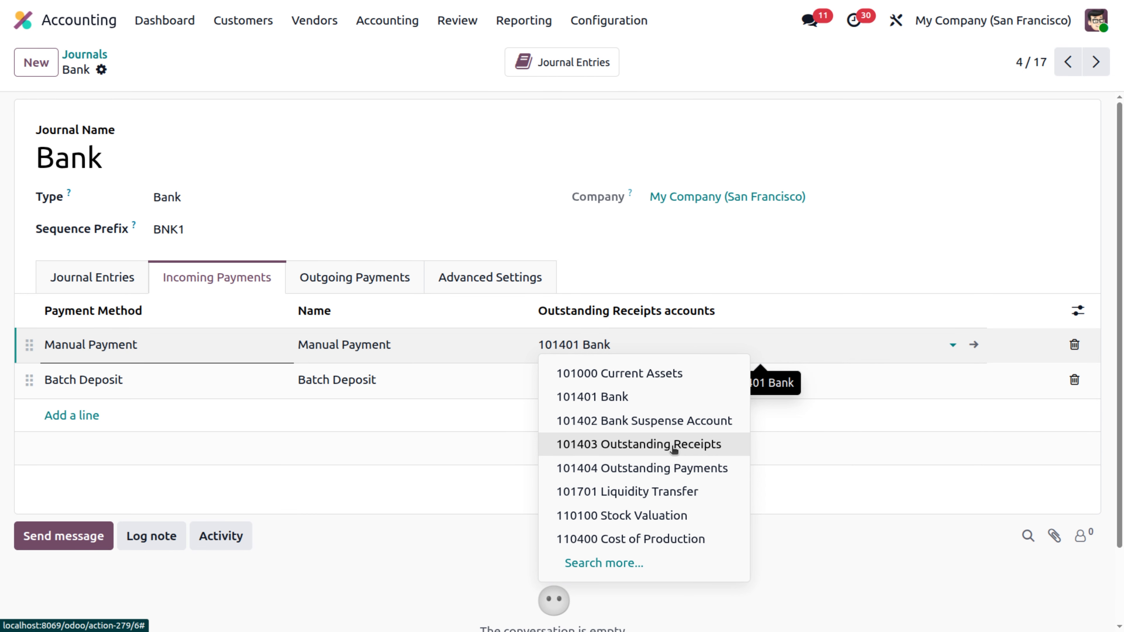
{"action": "left_click", "coordinate": [660, 345]}
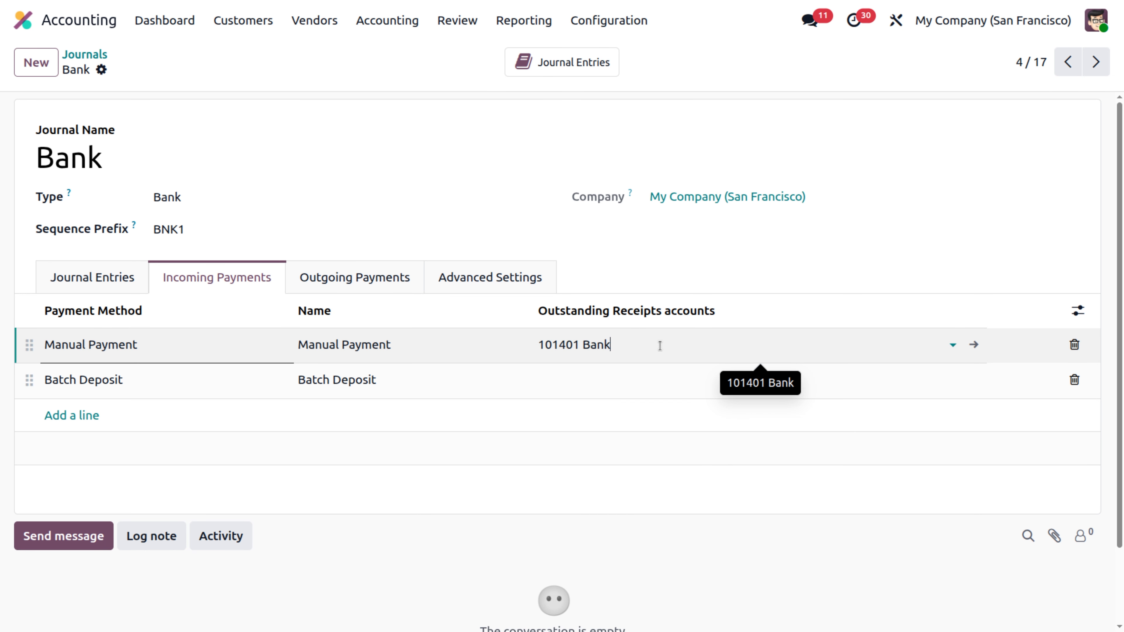
{"action": "left_click", "coordinate": [380, 278]}
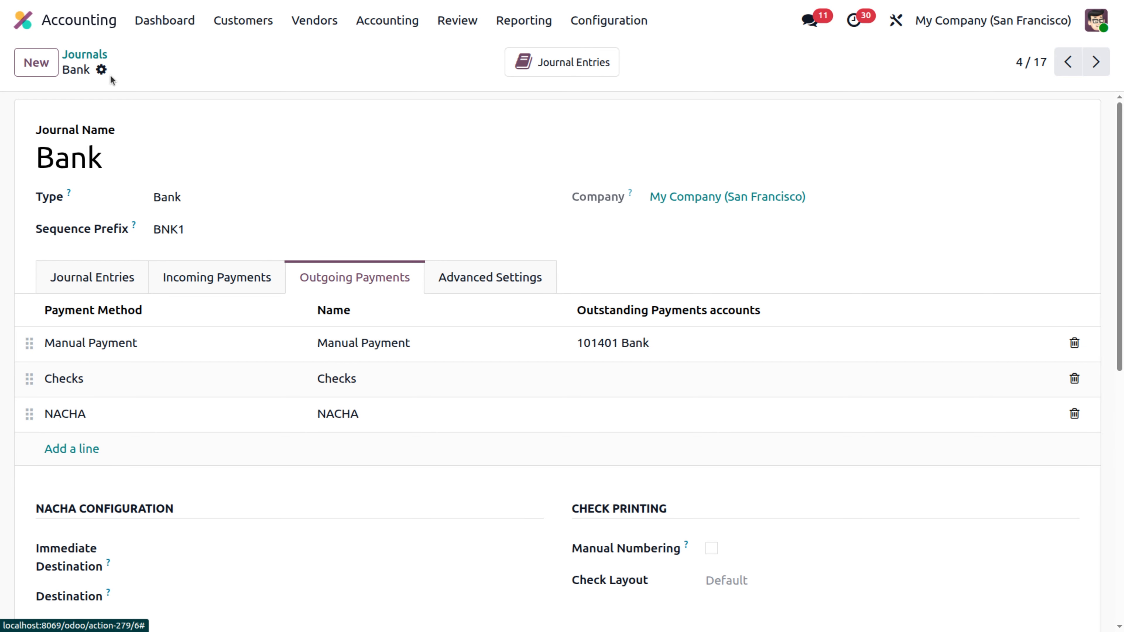
{"action": "left_click", "coordinate": [92, 54]}
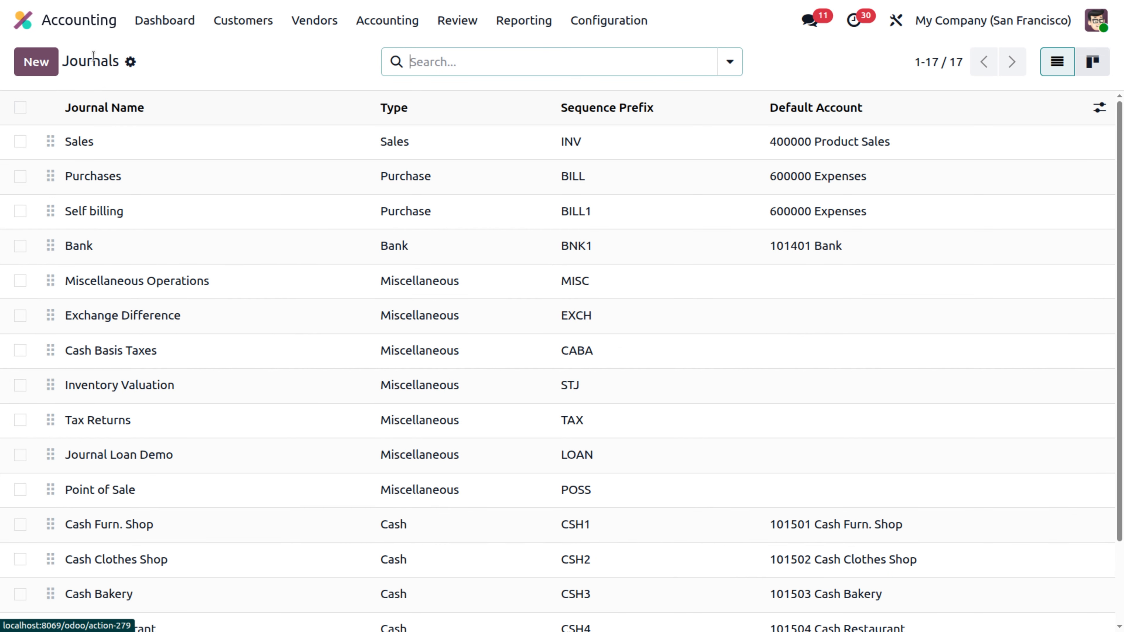
- Set up one grouped payment through the Bank journal for the two posted Acme Corporation customer invoices of $1,500 and $588
{"action": "left_click", "coordinate": [248, 21]}
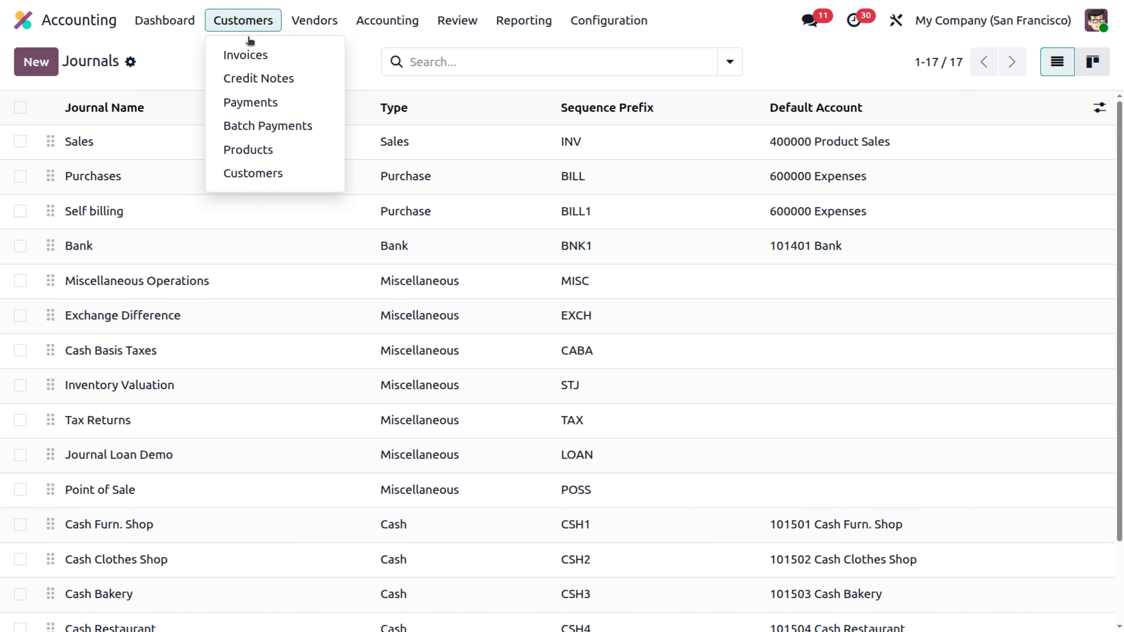
{"action": "left_click", "coordinate": [249, 56]}
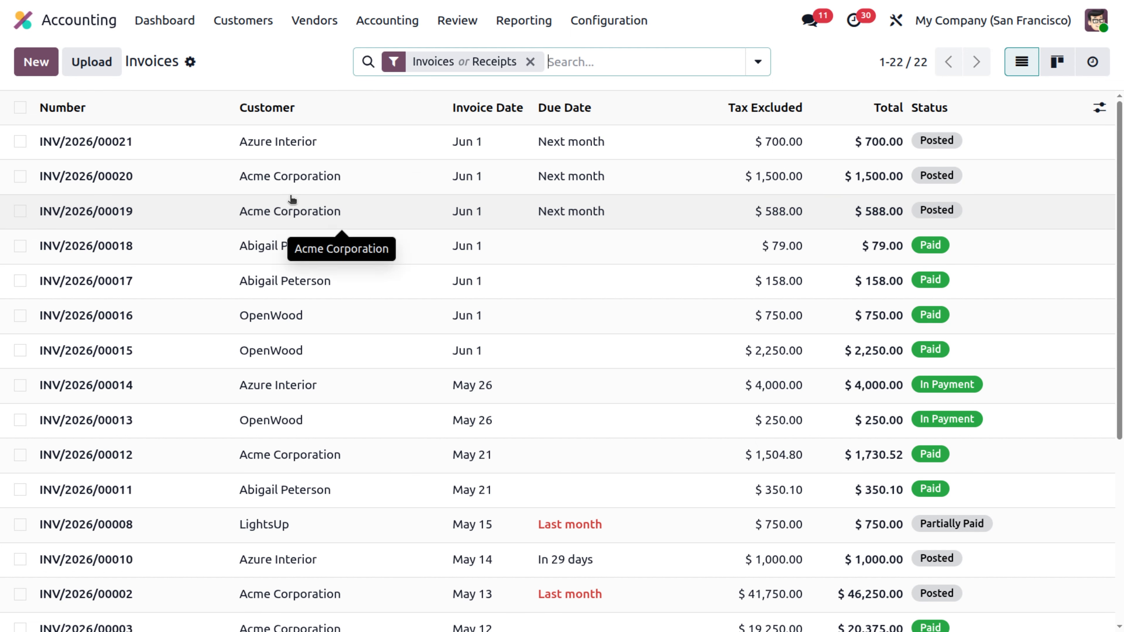
{"action": "left_click", "coordinate": [20, 176]}
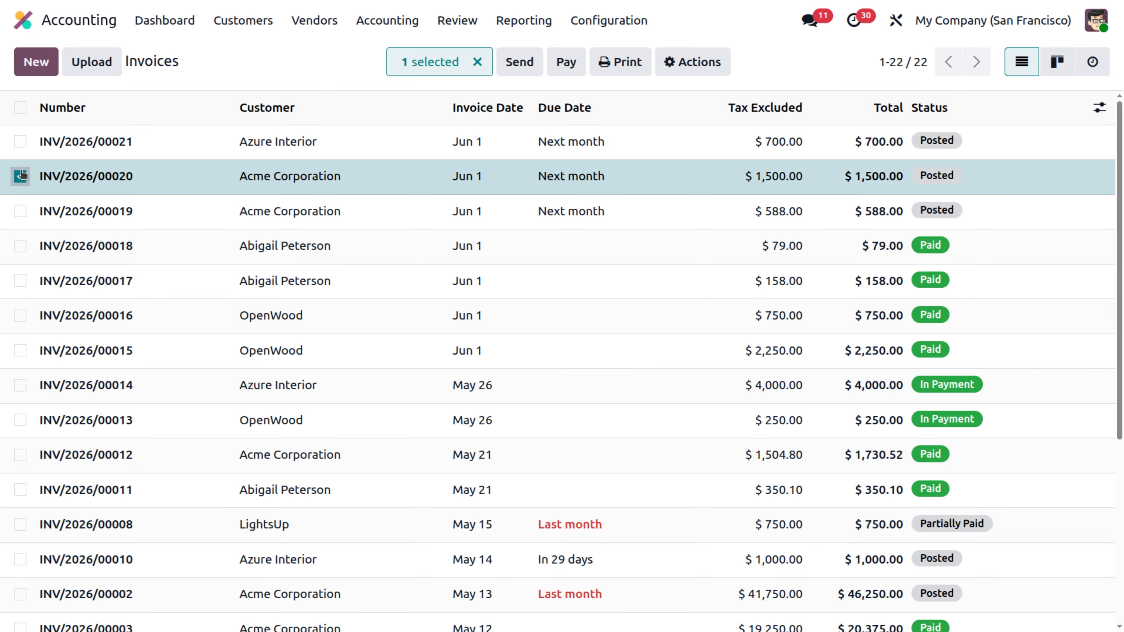
{"action": "left_click", "coordinate": [21, 212]}
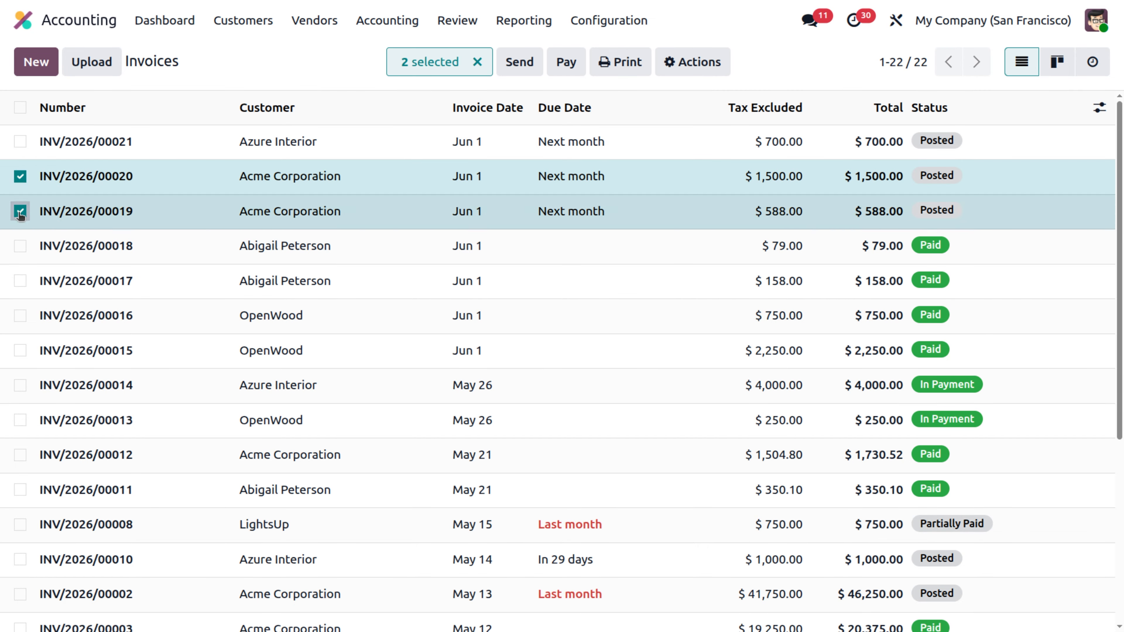
{"action": "left_click", "coordinate": [567, 64]}
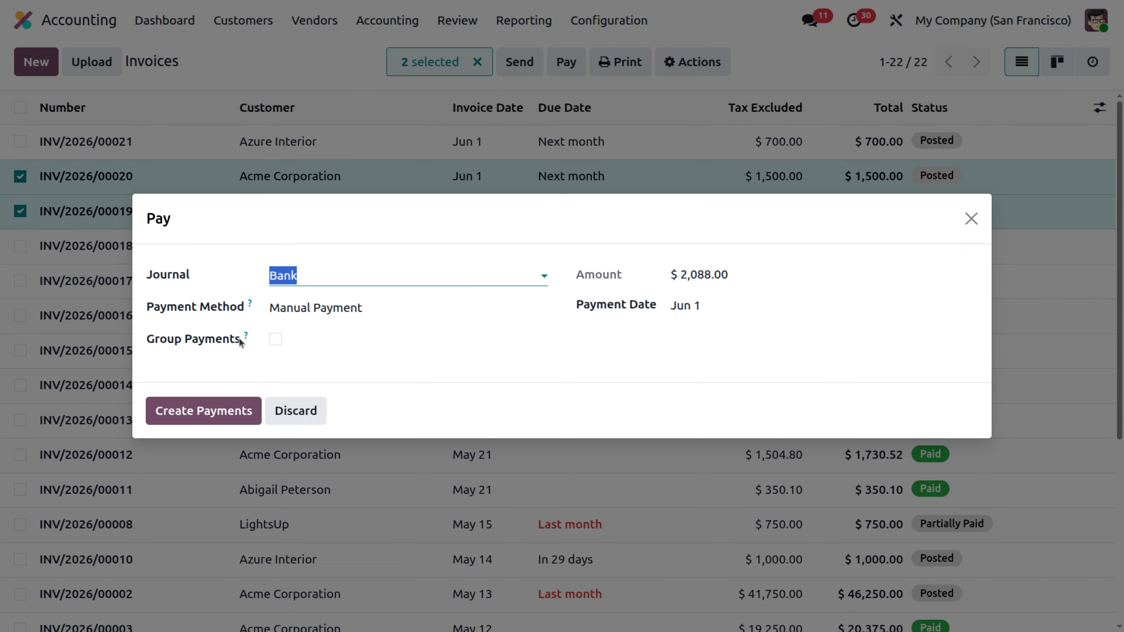
{"action": "mouse_move", "coordinate": [245, 338]}
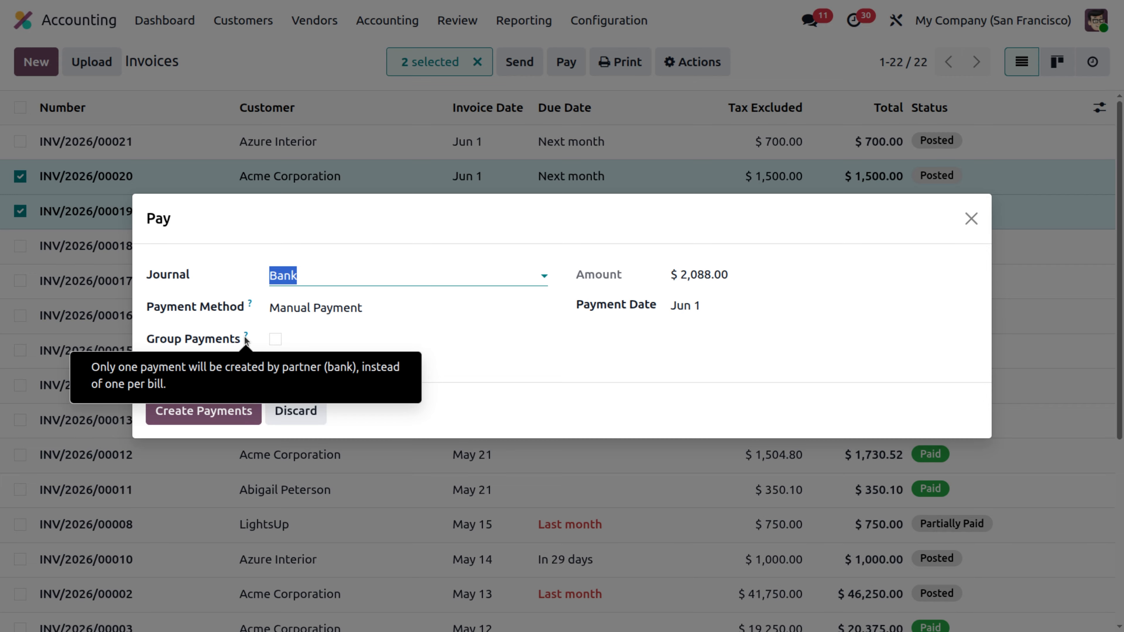
{"action": "left_click", "coordinate": [275, 339]}
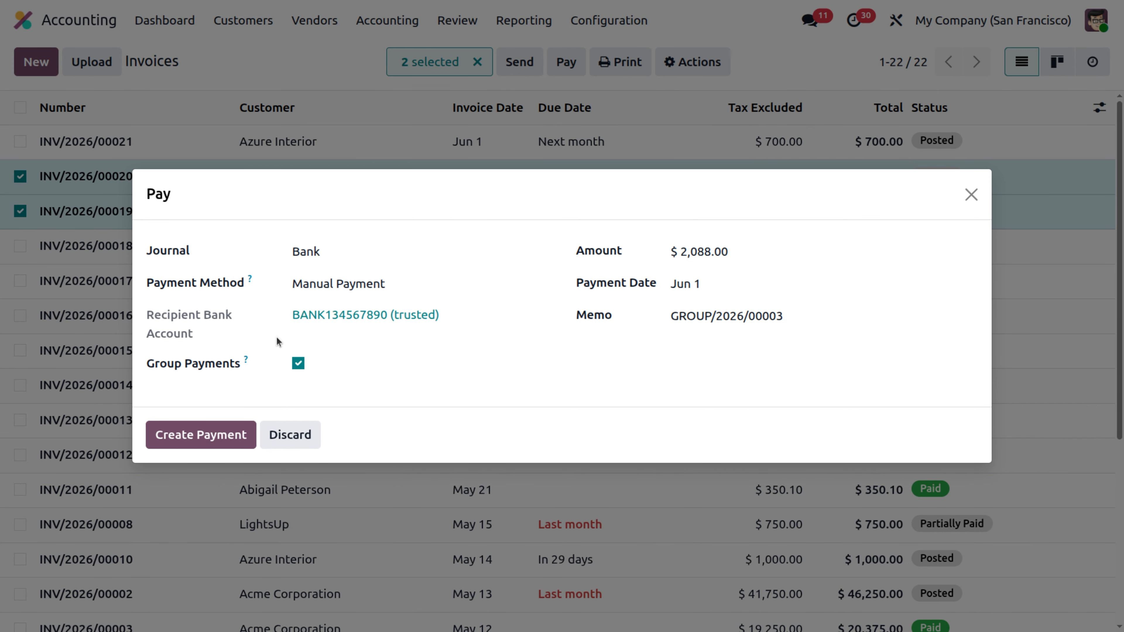
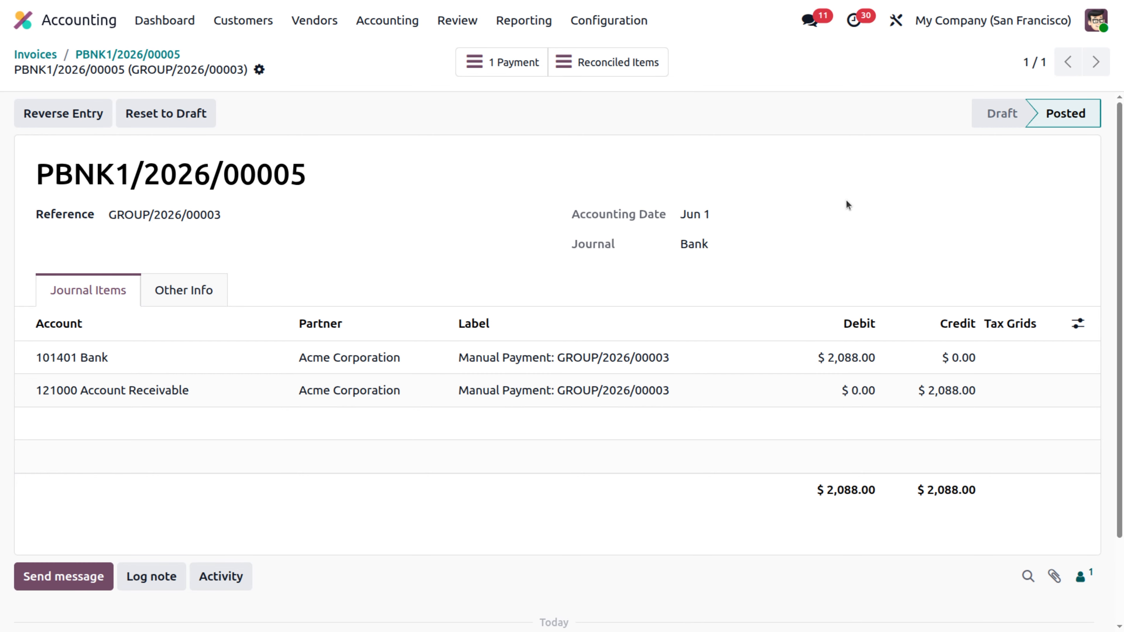
- Inspect the items reconciled with the grouped payment's journal entry and return to the customer invoices
{"action": "left_click", "coordinate": [642, 61]}
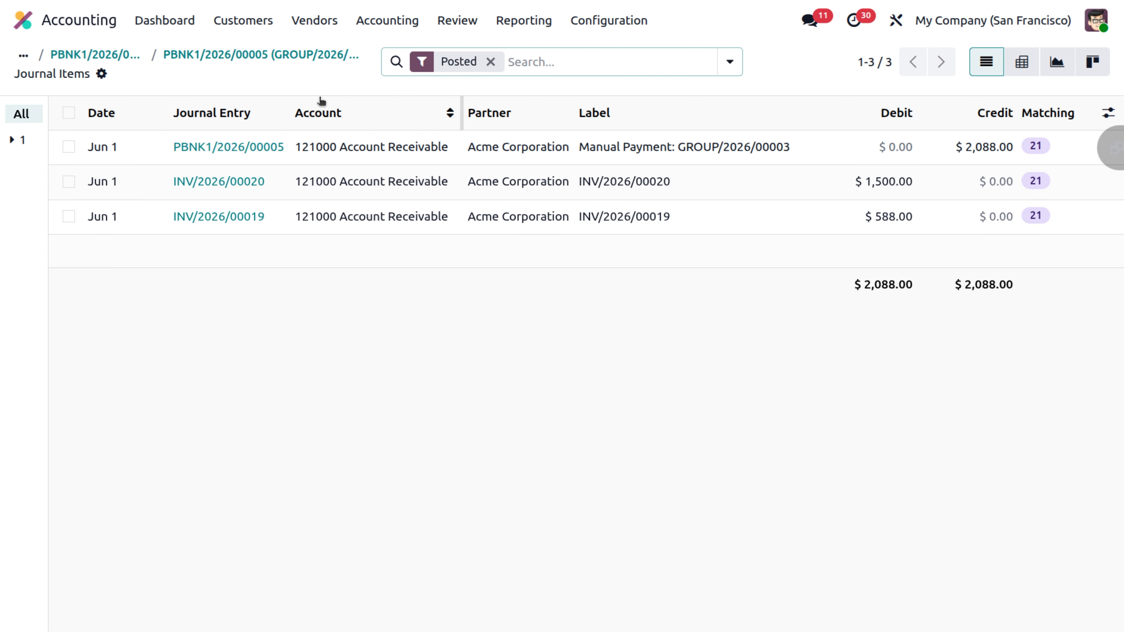
{"action": "left_click", "coordinate": [234, 27]}
{"action": "left_click", "coordinate": [239, 60]}
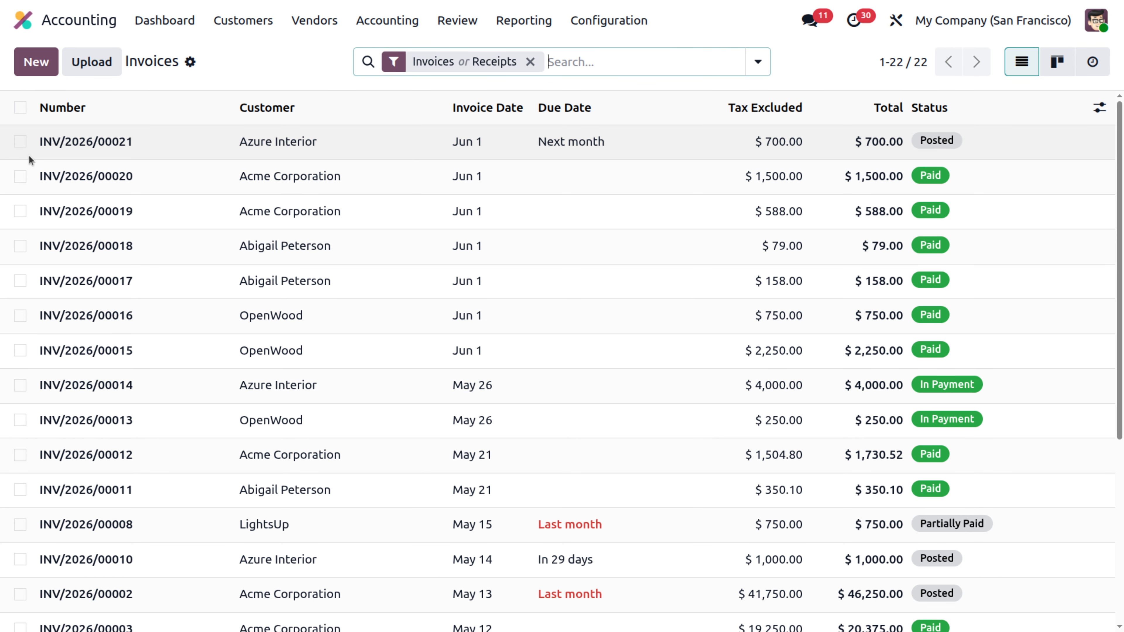
- Duplicate the posted $700 customer invoice for Azure Interior
{"action": "left_click", "coordinate": [308, 146]}
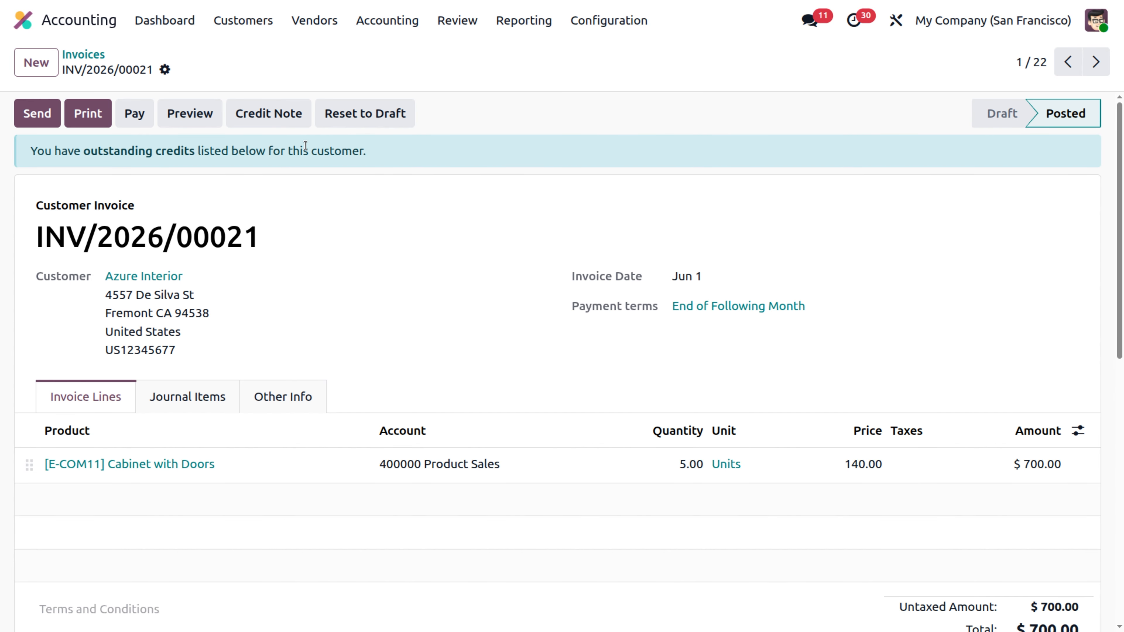
{"action": "left_click", "coordinate": [164, 70]}
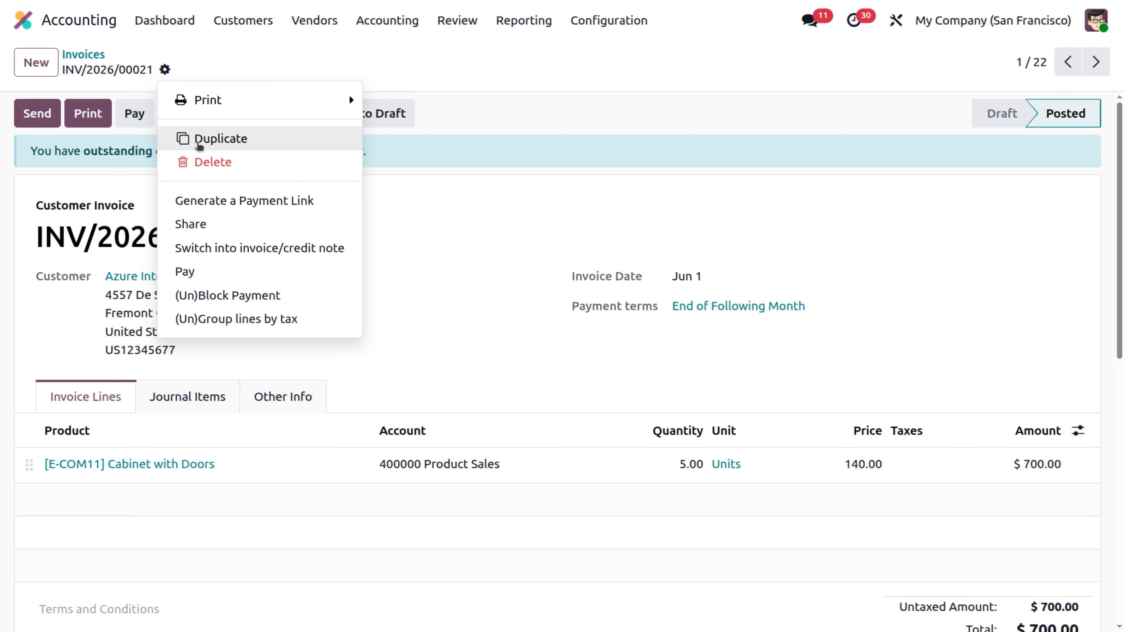
{"action": "left_click", "coordinate": [199, 140]}
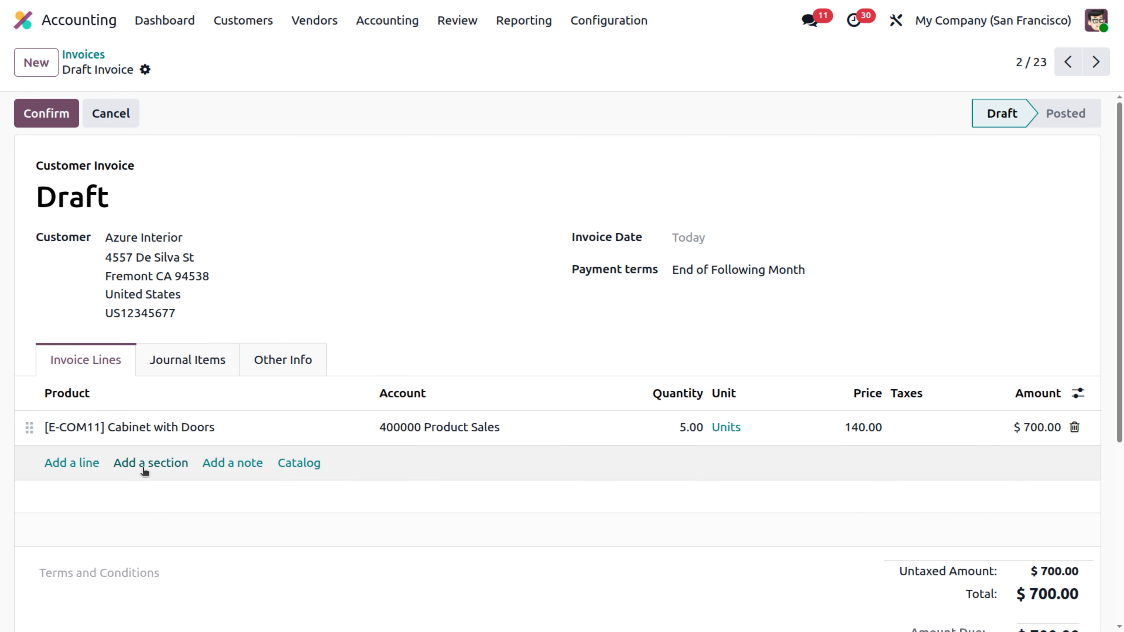
- Set the Cabinet with Doors quantity to 10 on the draft invoice and confirm it
{"action": "left_click", "coordinate": [680, 426]}
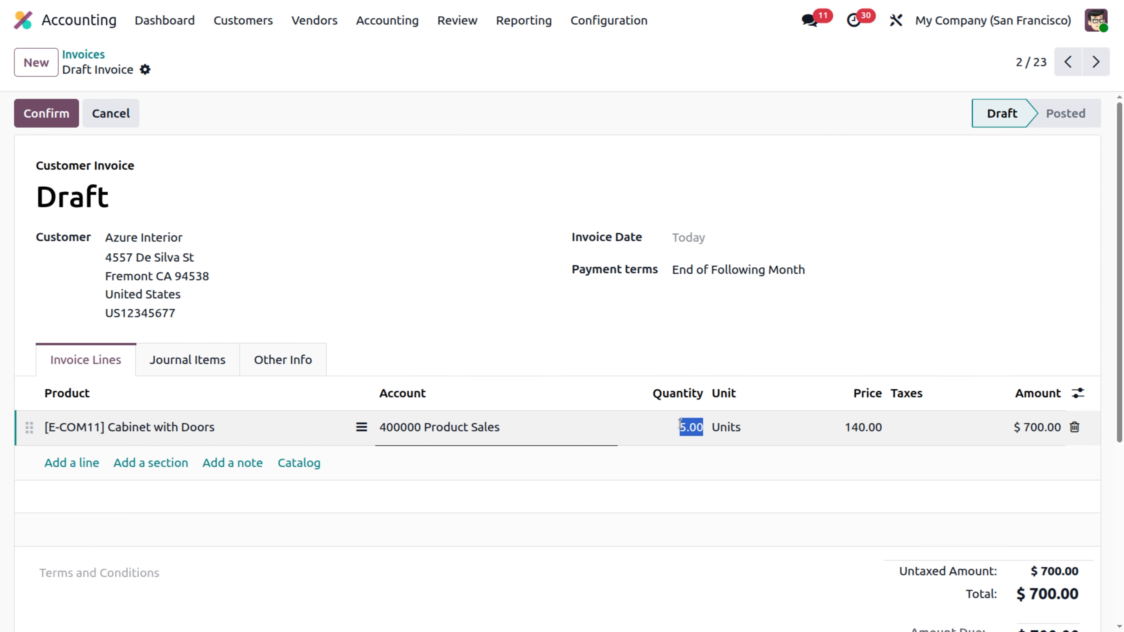
{"action": "type", "text": "10"}
{"action": "left_click", "coordinate": [684, 500]}
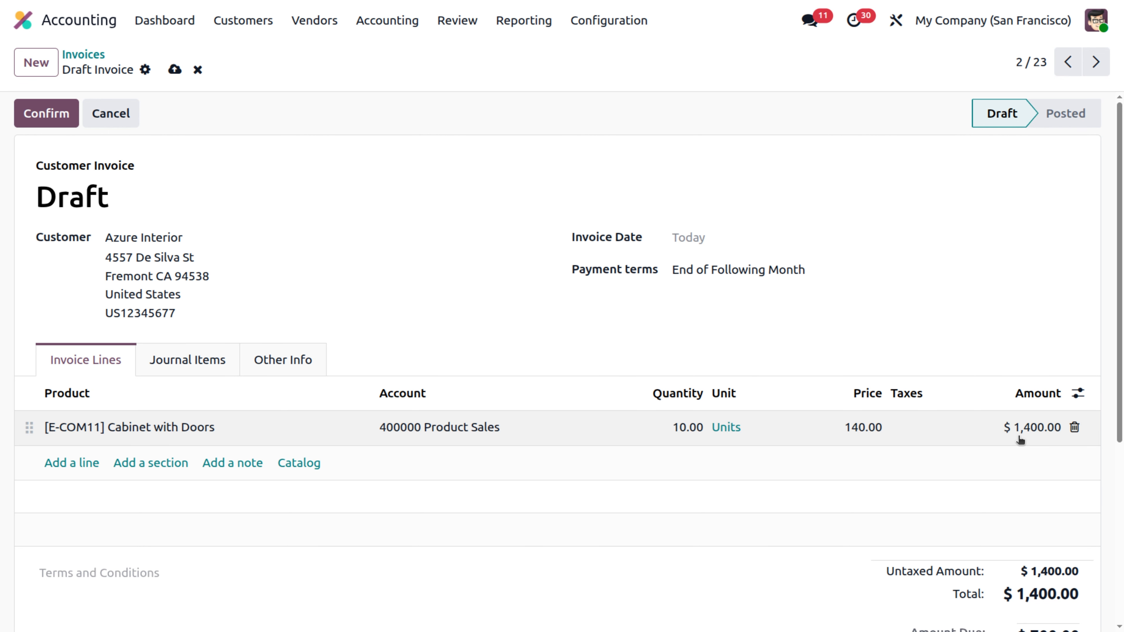
{"action": "left_click", "coordinate": [46, 114]}
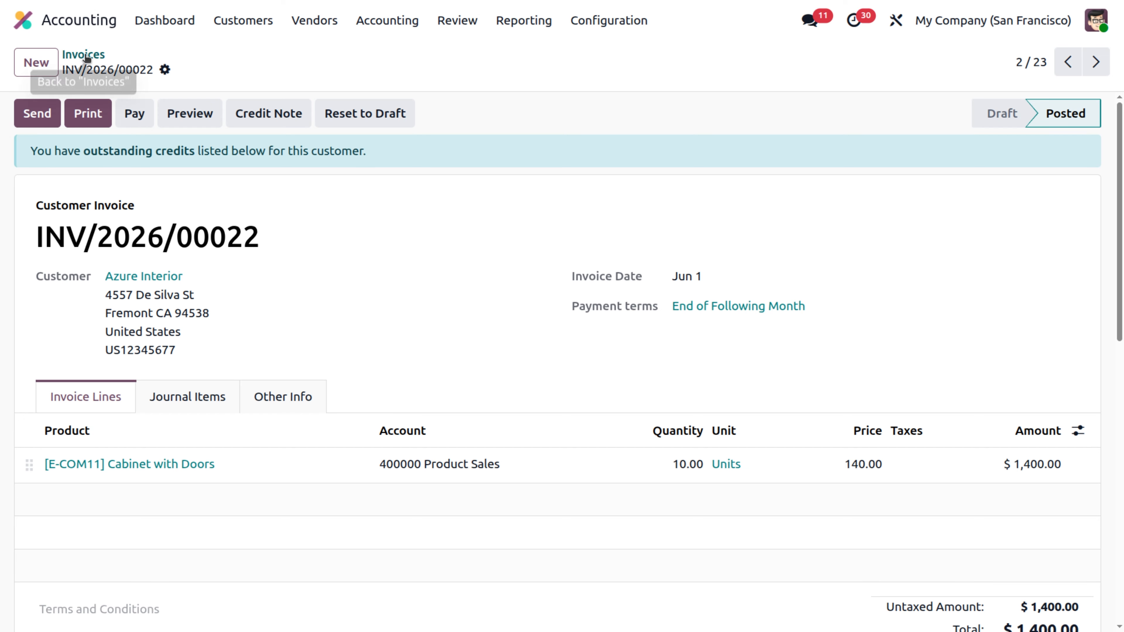
{"action": "left_click", "coordinate": [84, 55]}
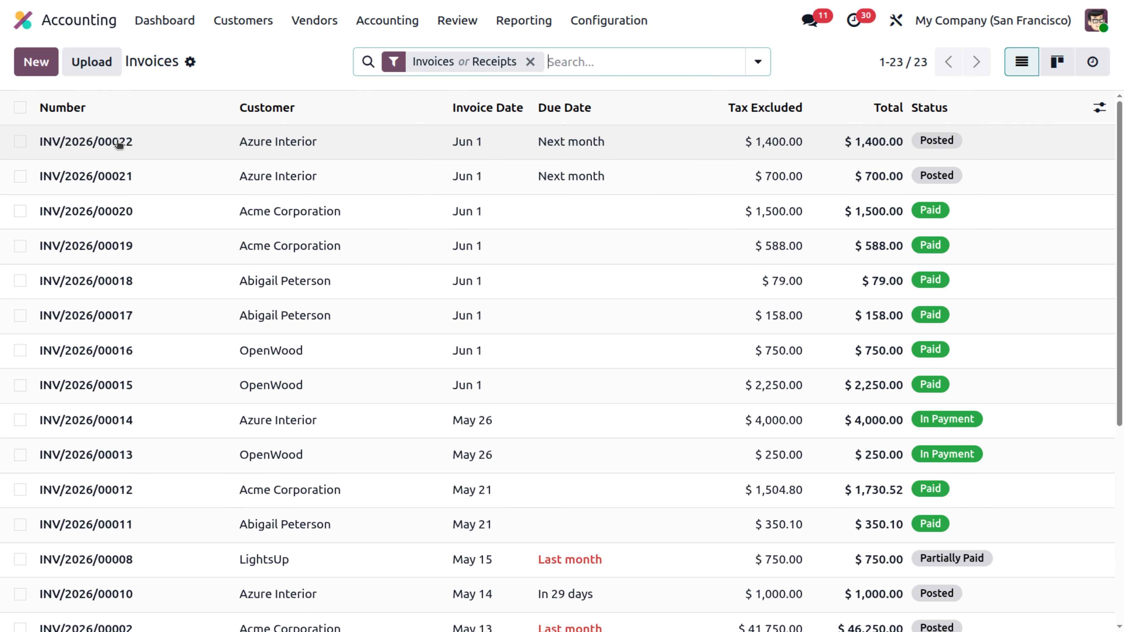
{"action": "left_click", "coordinate": [19, 143]}
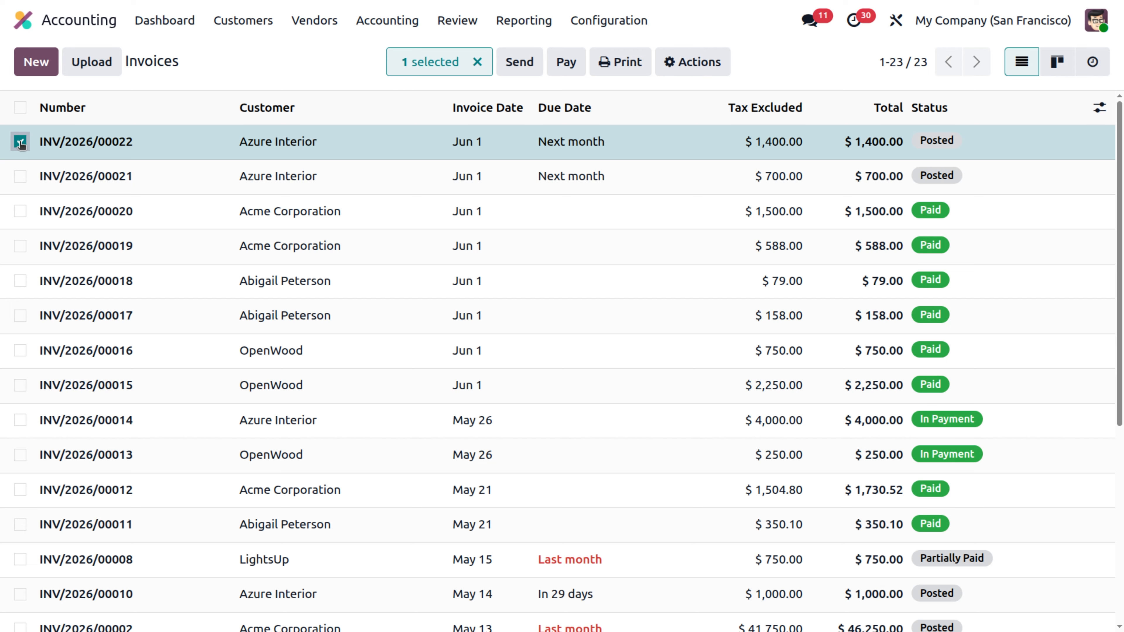
{"action": "left_click", "coordinate": [20, 142]}
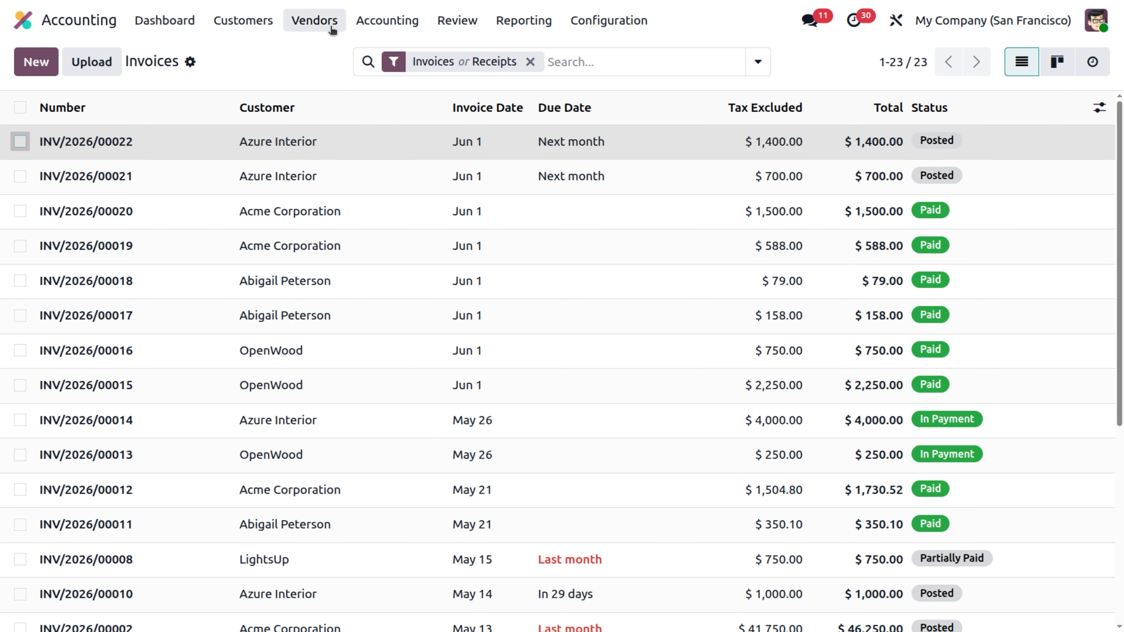
- Create and confirm a customer payment of $2,100 received from Azure Interior
{"action": "left_click", "coordinate": [267, 24]}
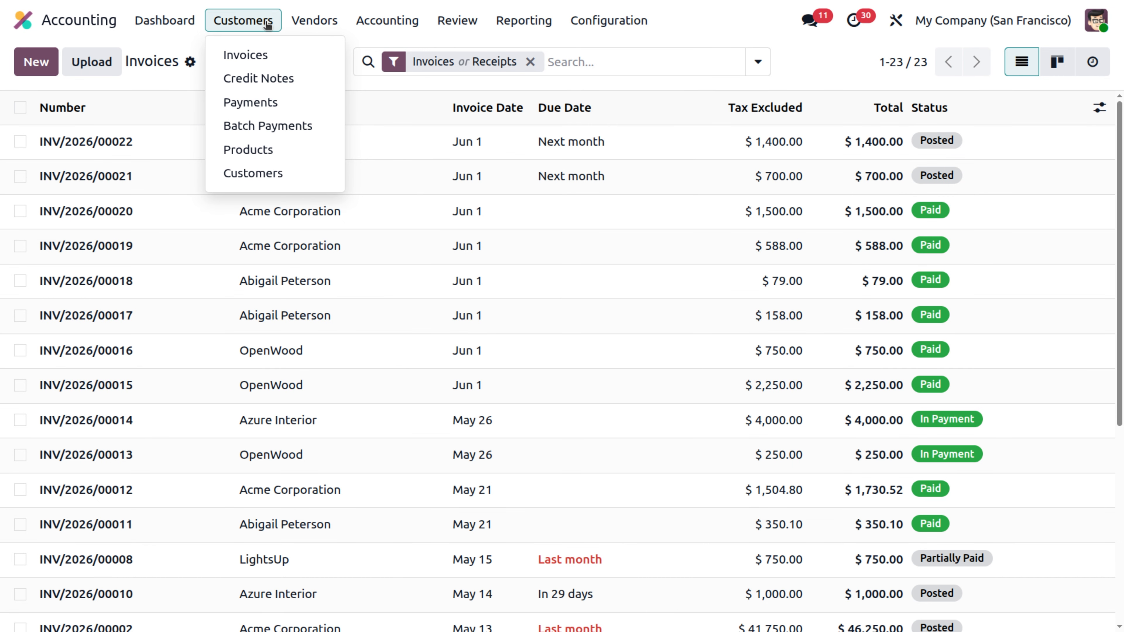
{"action": "left_click", "coordinate": [252, 103]}
{"action": "left_click", "coordinate": [36, 61]}
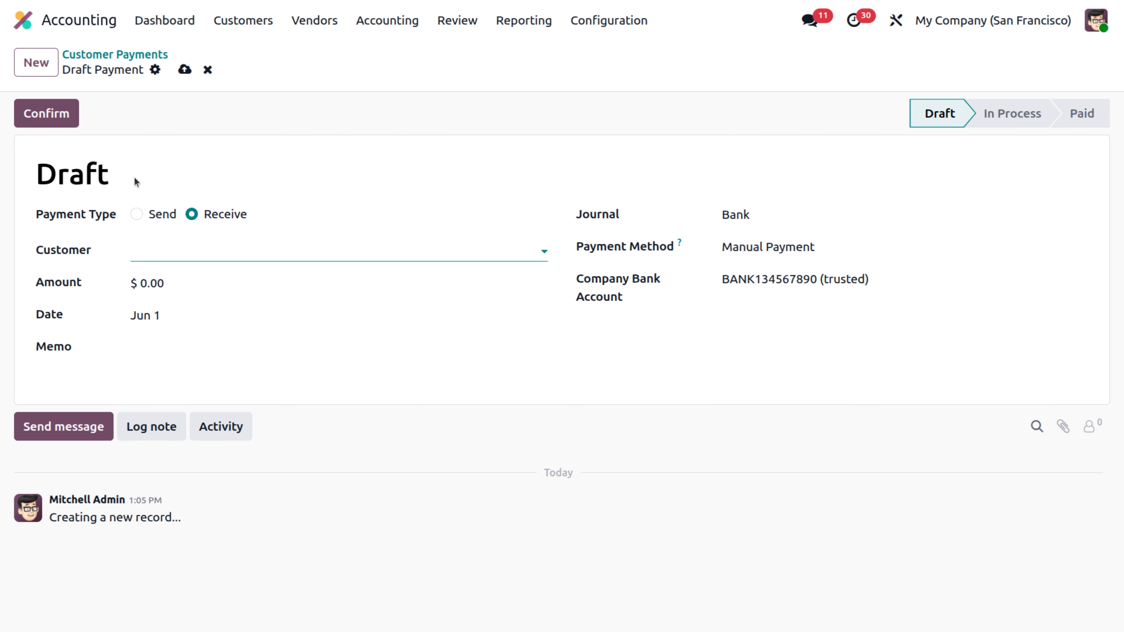
{"action": "left_click", "coordinate": [145, 243]}
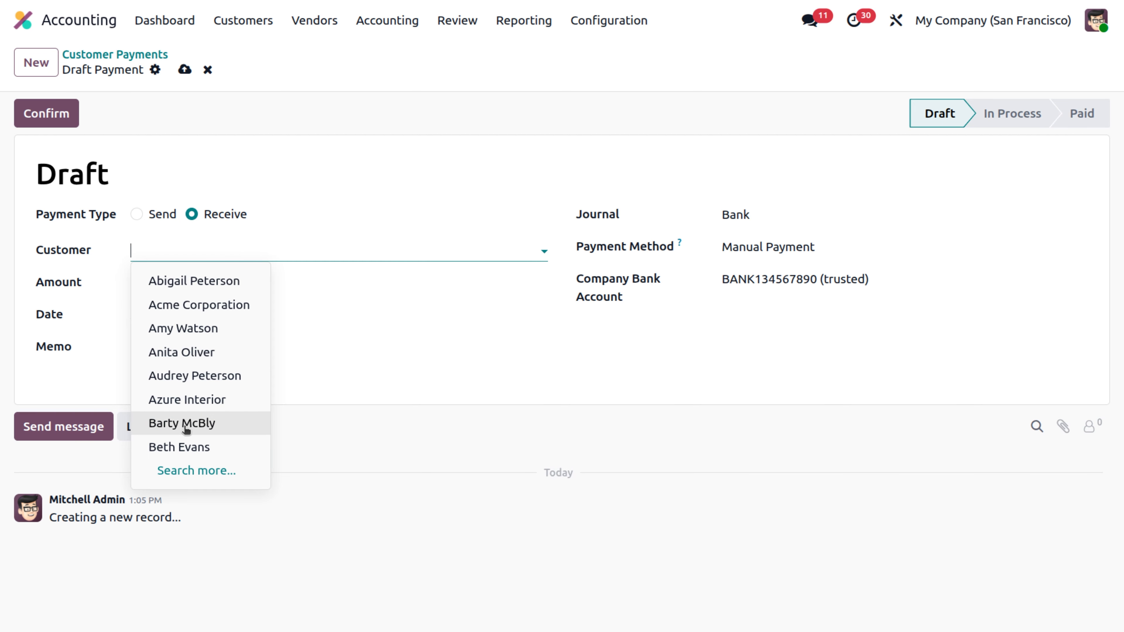
{"action": "left_click", "coordinate": [194, 400]}
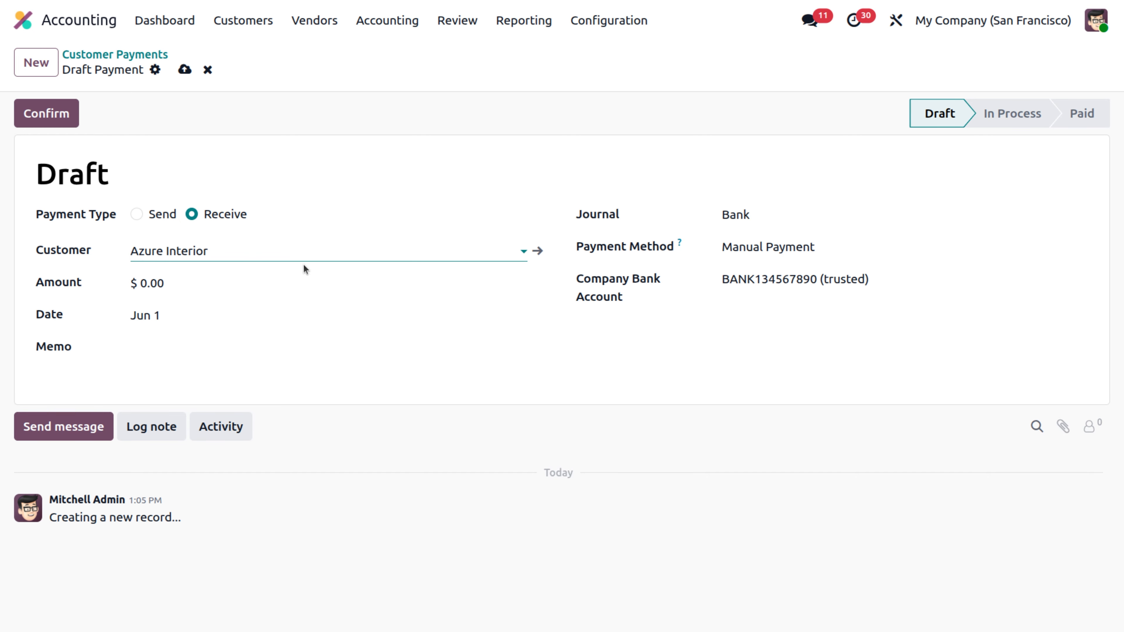
{"action": "left_click", "coordinate": [164, 281]}
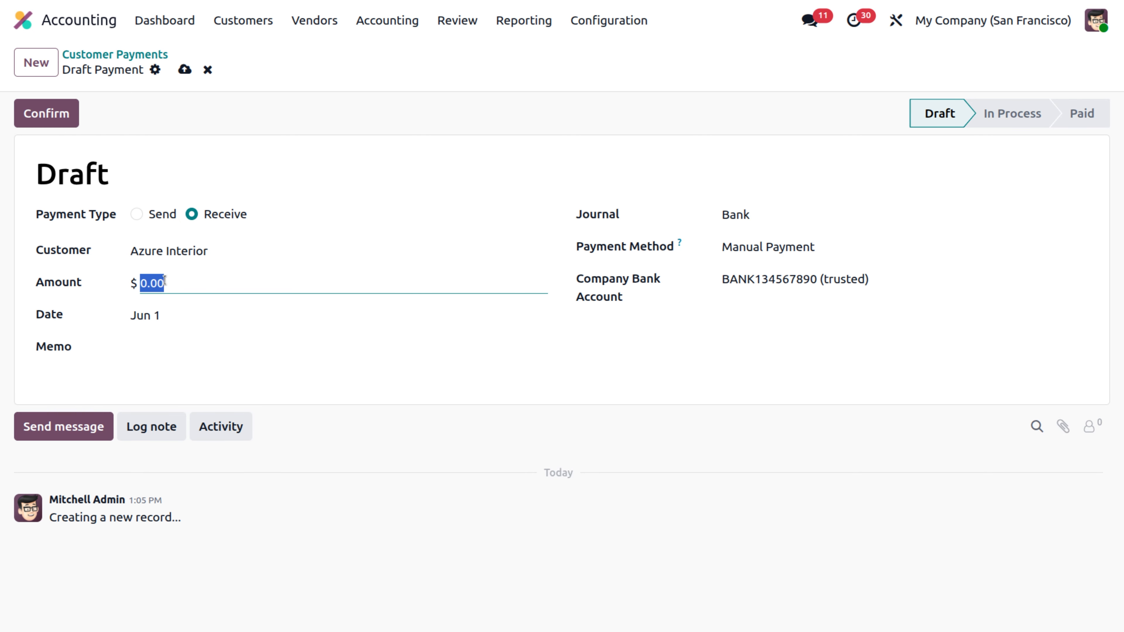
{"action": "key", "text": "BackSpace"}
{"action": "type", "text": "2100"}
{"action": "left_click", "coordinate": [50, 113]}
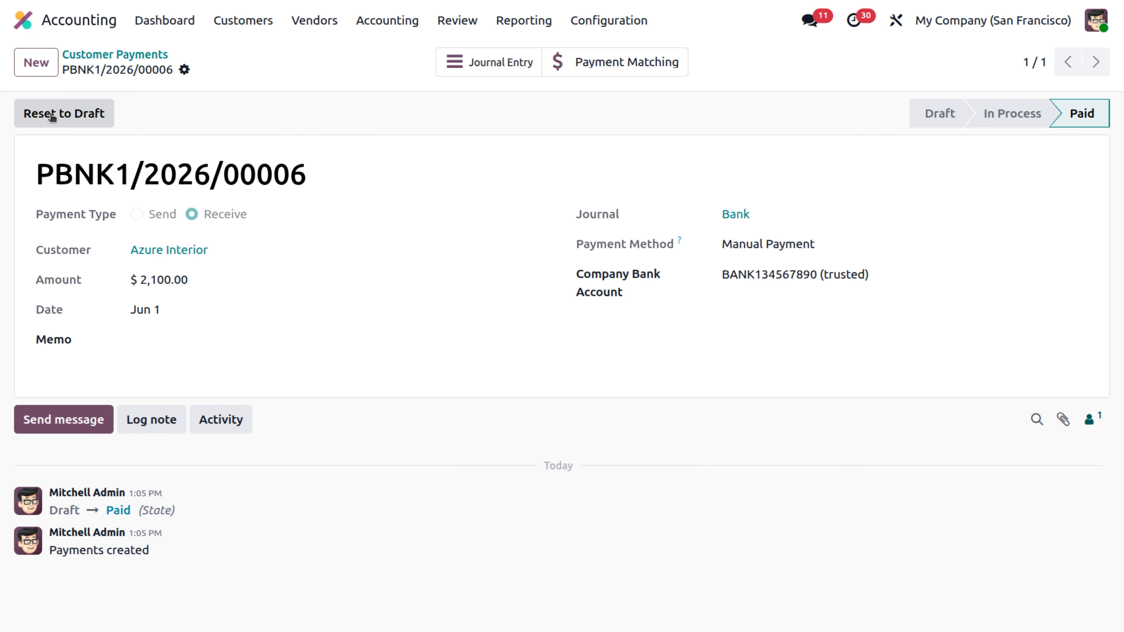
- Open the payment's matching items and select Azure Interior's $700 and $1,400 invoice lines dated Jun 1
{"action": "left_click", "coordinate": [643, 68]}
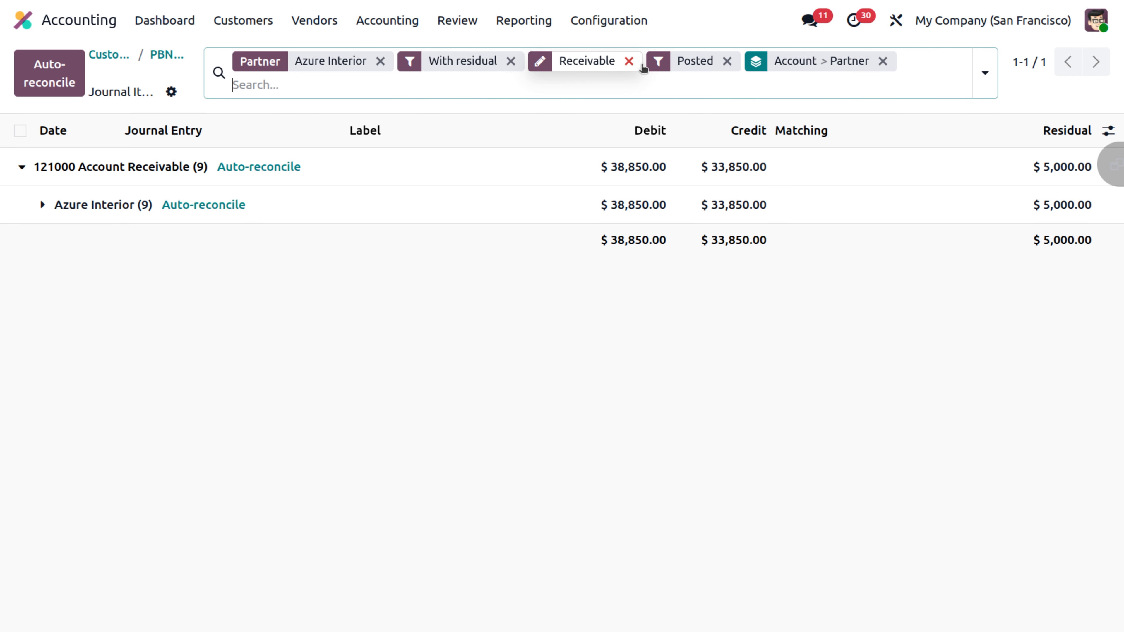
{"action": "left_click", "coordinate": [44, 206]}
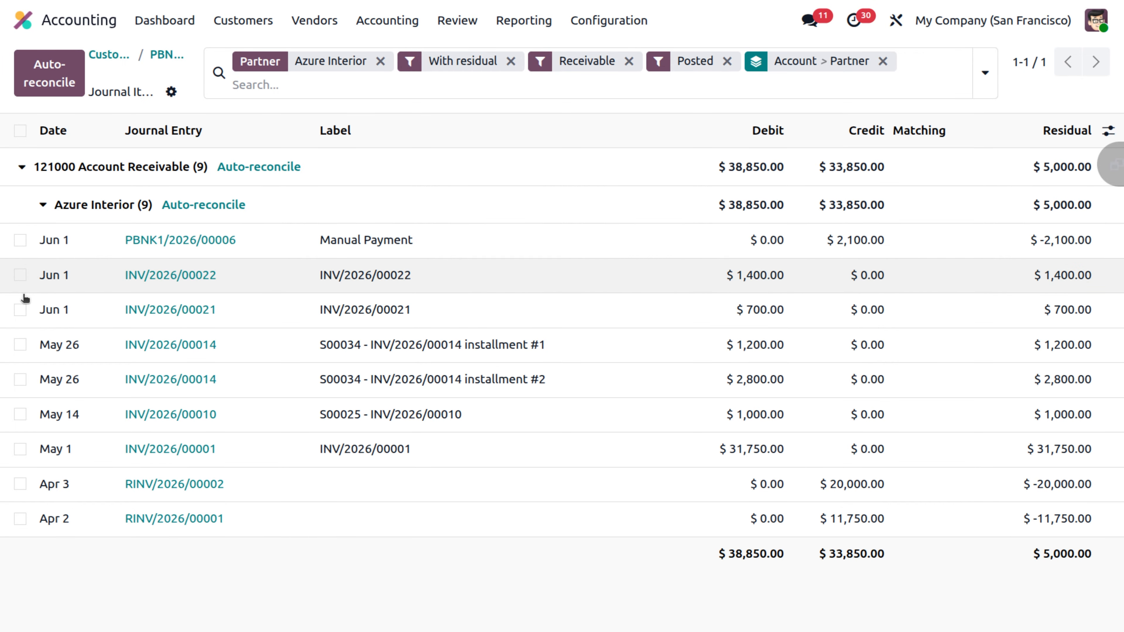
{"action": "left_click", "coordinate": [21, 310]}
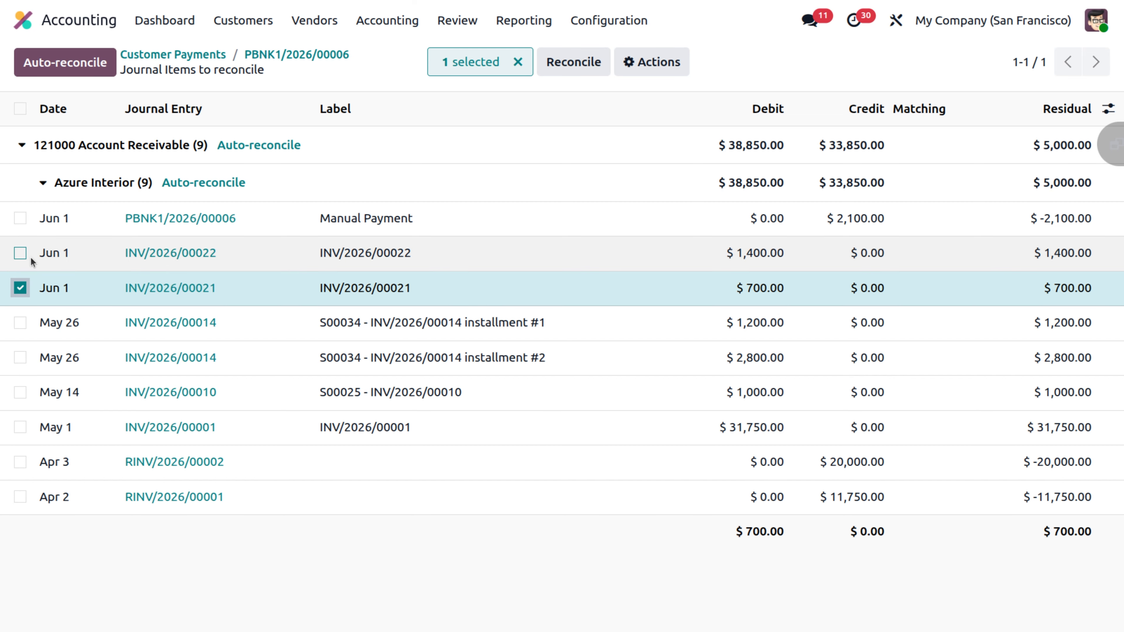
{"action": "left_click", "coordinate": [20, 253]}
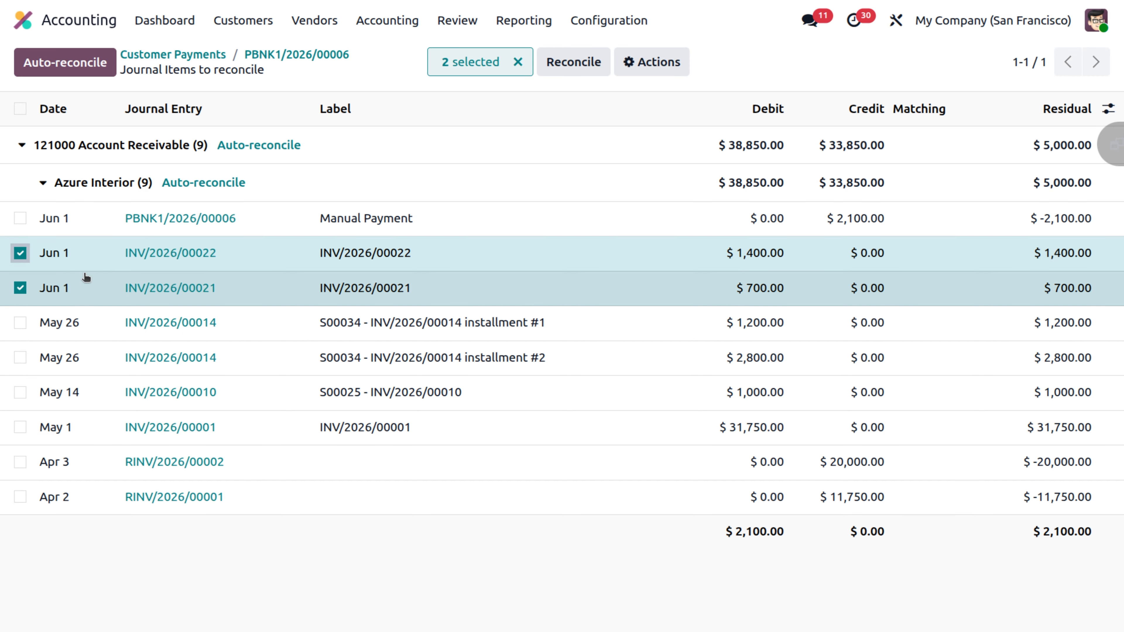
{"action": "left_click", "coordinate": [106, 67]}
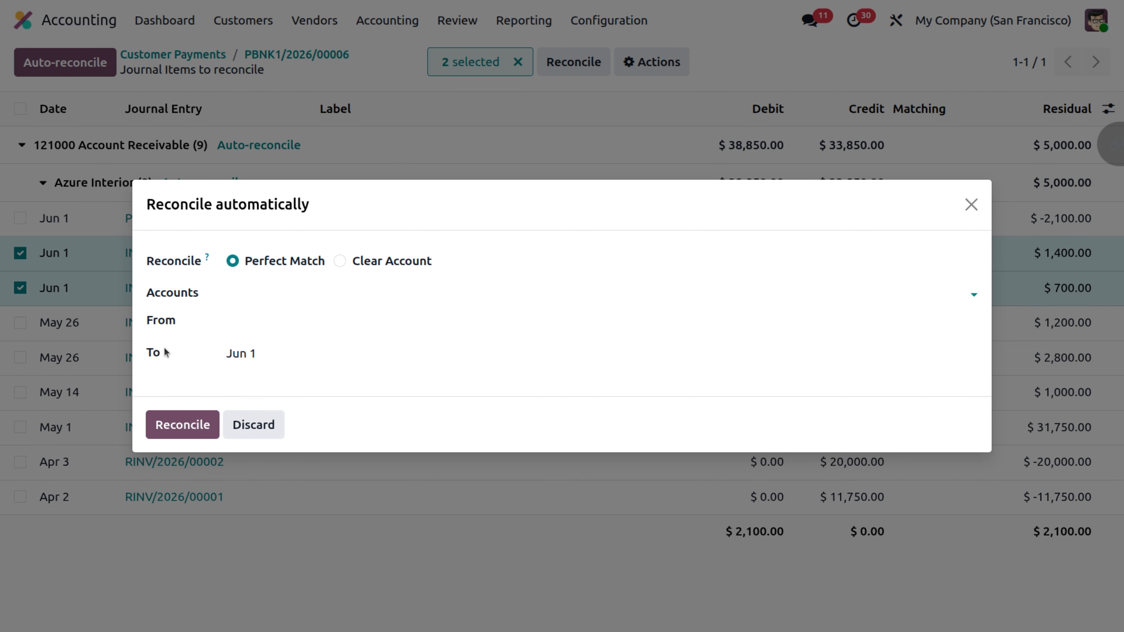
{"action": "left_click", "coordinate": [314, 291]}
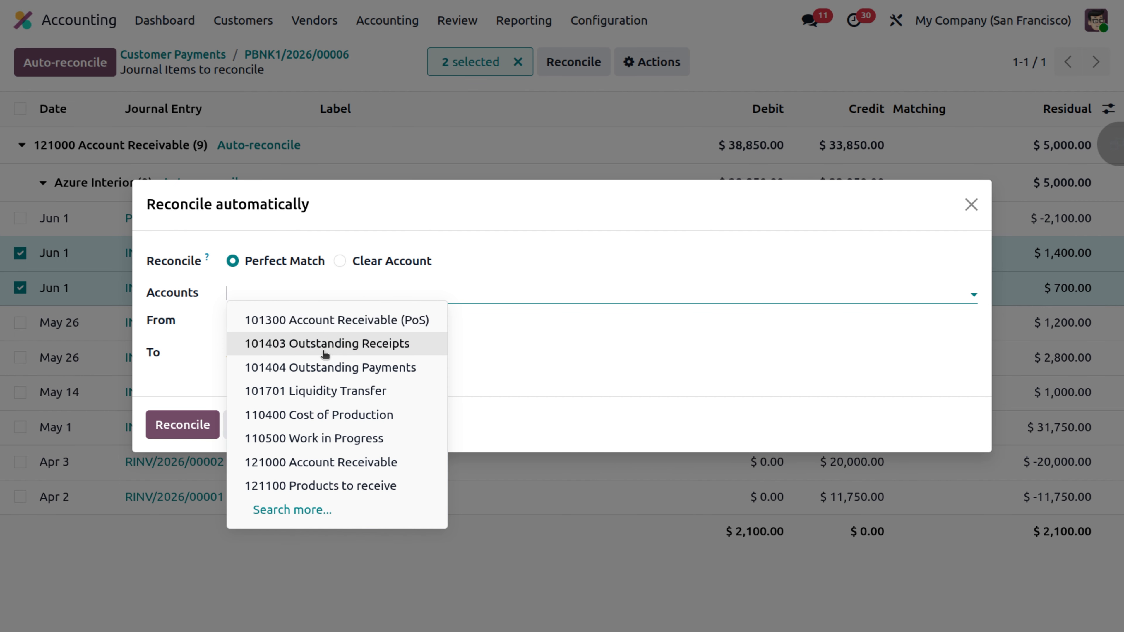
{"action": "left_click", "coordinate": [315, 291]}
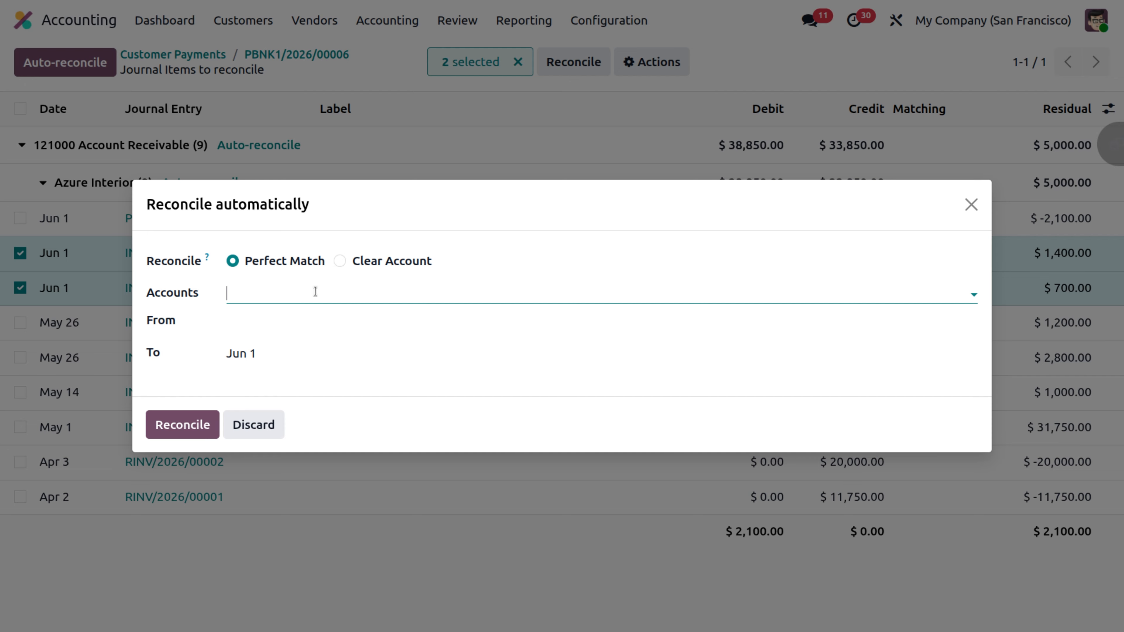
{"action": "type", "text": "ba"}
{"action": "key", "text": "BackSpace"}
{"action": "key", "text": "BackSpace"}
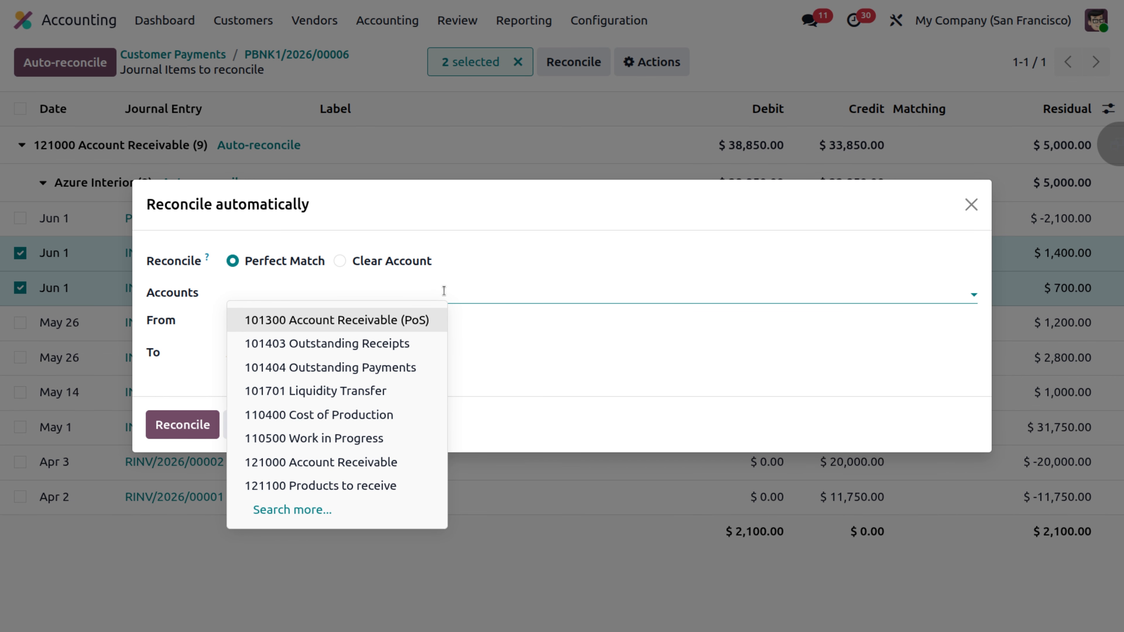
{"action": "left_click", "coordinate": [972, 205]}
- Reconcile the two selected invoice lines through a write-off entry on account 101401 Bank and return to the accounting dashboard
{"action": "left_click", "coordinate": [565, 58]}
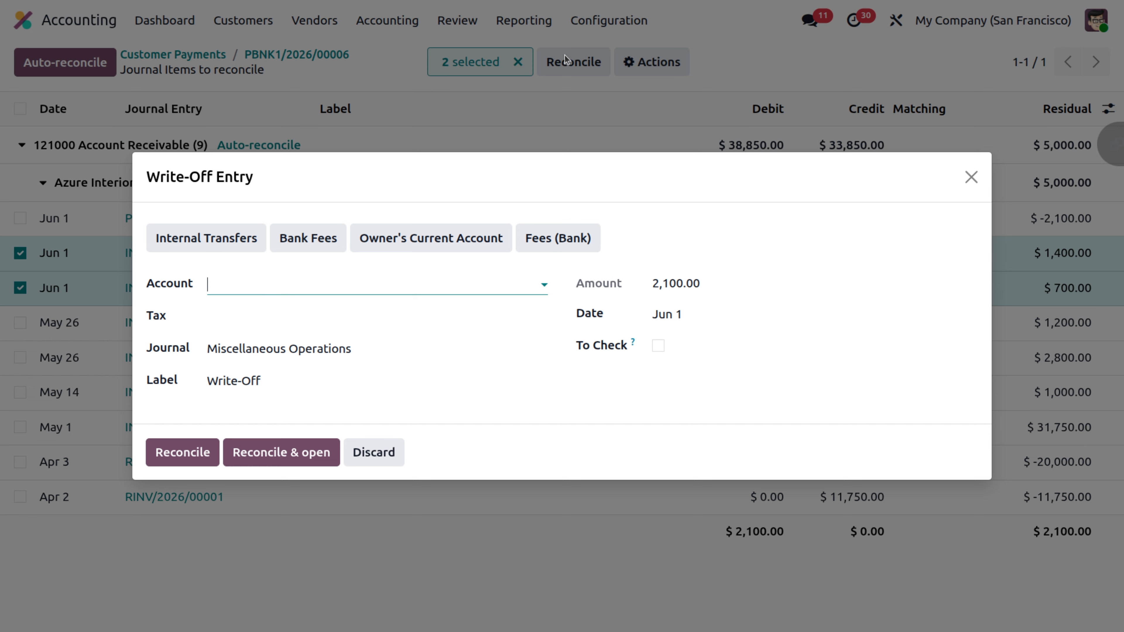
{"action": "left_click", "coordinate": [270, 287]}
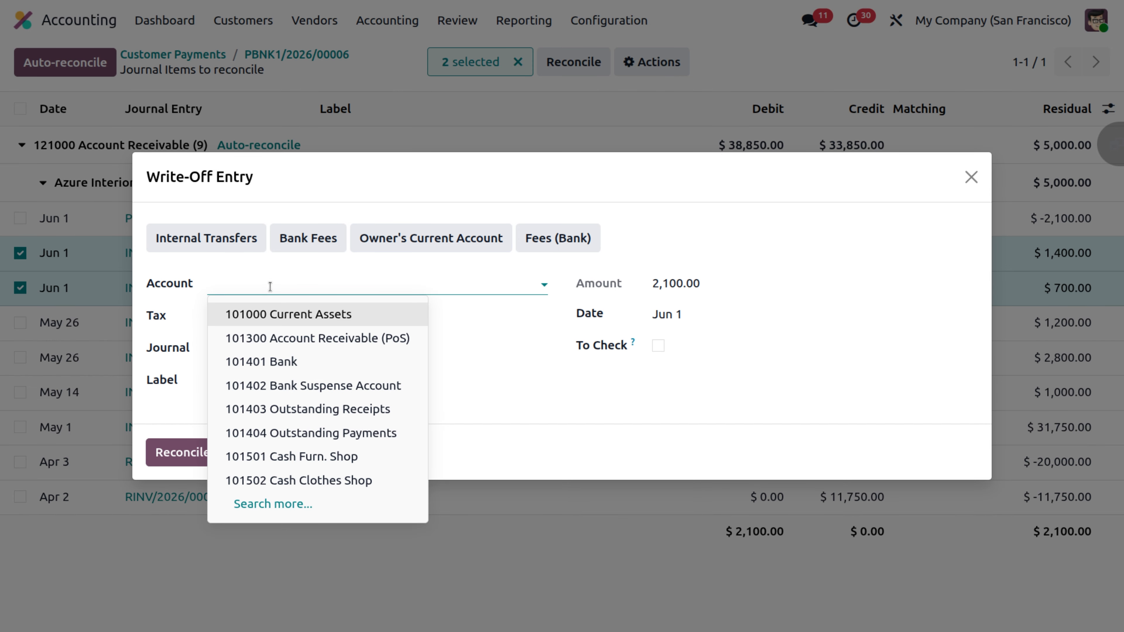
{"action": "left_click", "coordinate": [275, 361]}
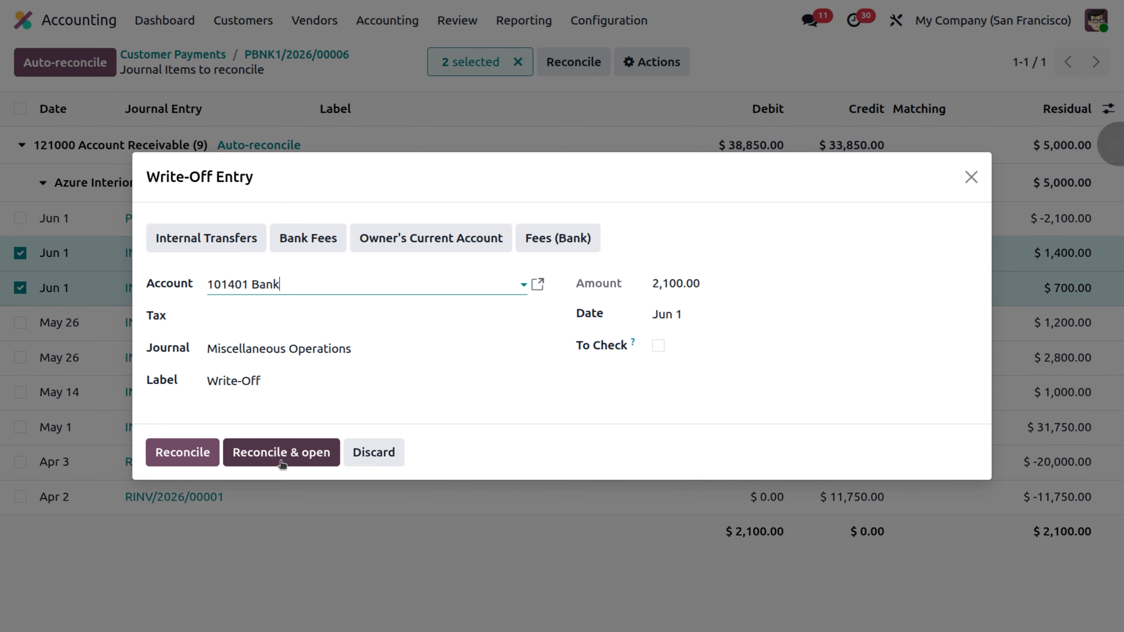
{"action": "left_click", "coordinate": [180, 457]}
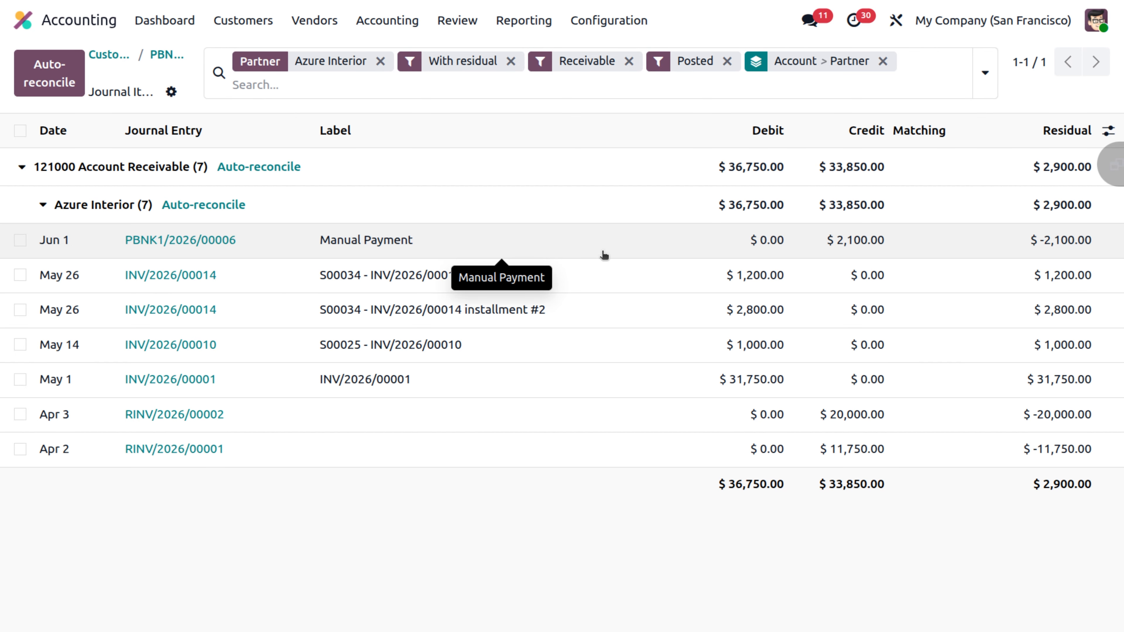
{"action": "left_click", "coordinate": [194, 26]}
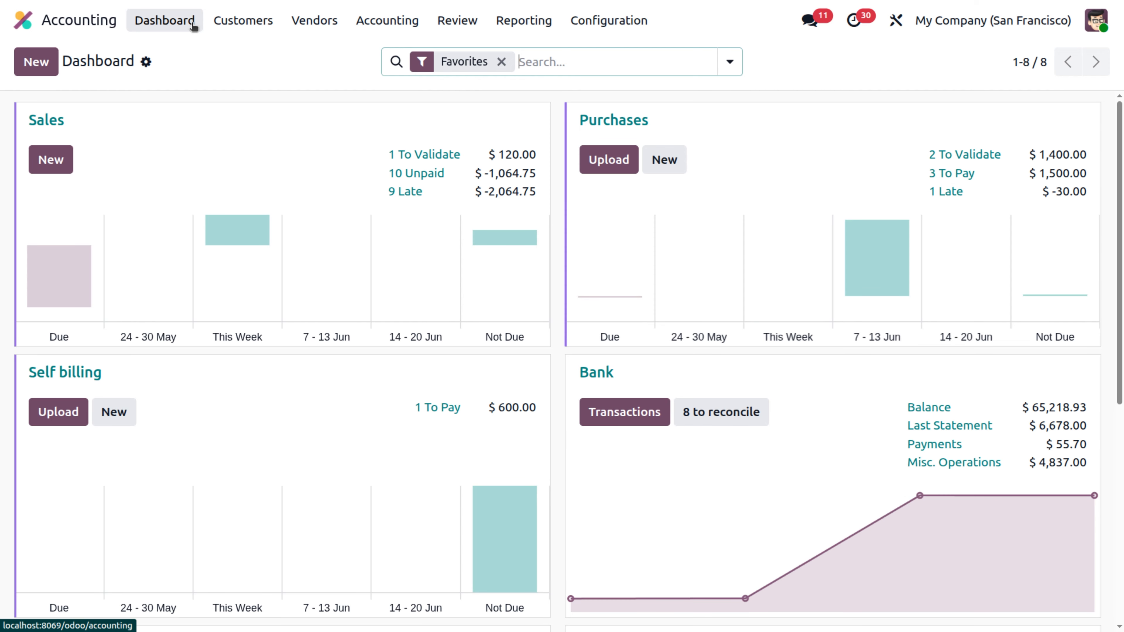